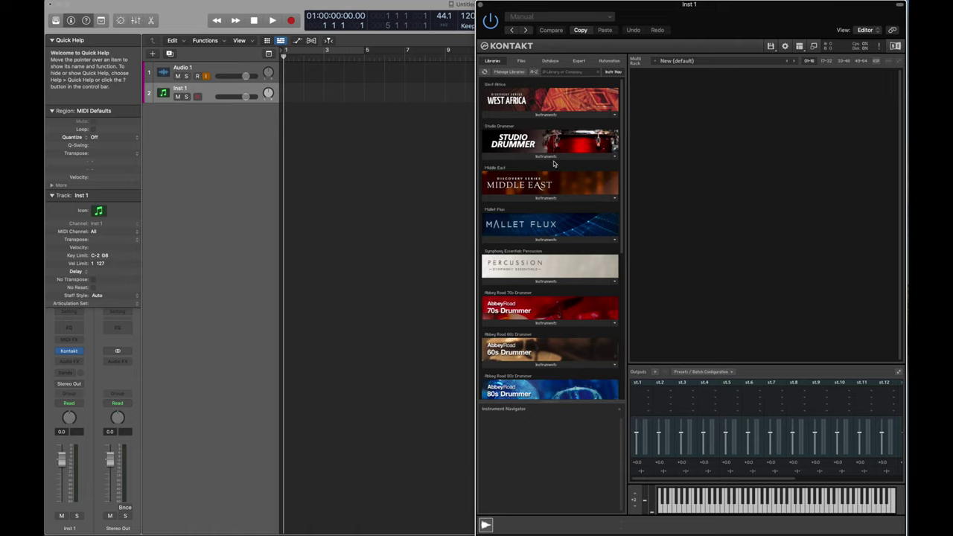
Load the Middle East Percussion.nki instrument from the Middle East library into the rack.
left_click(558, 197)
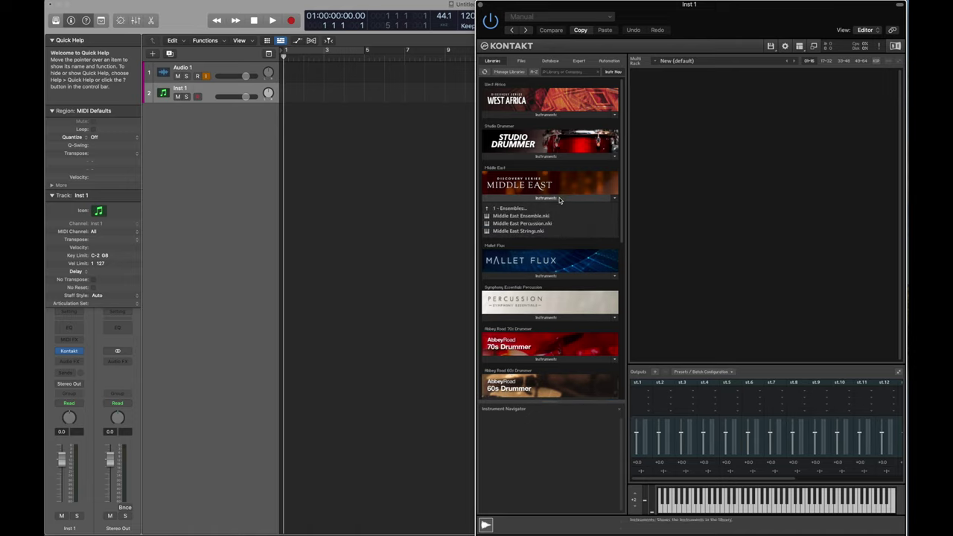
left_click(531, 224)
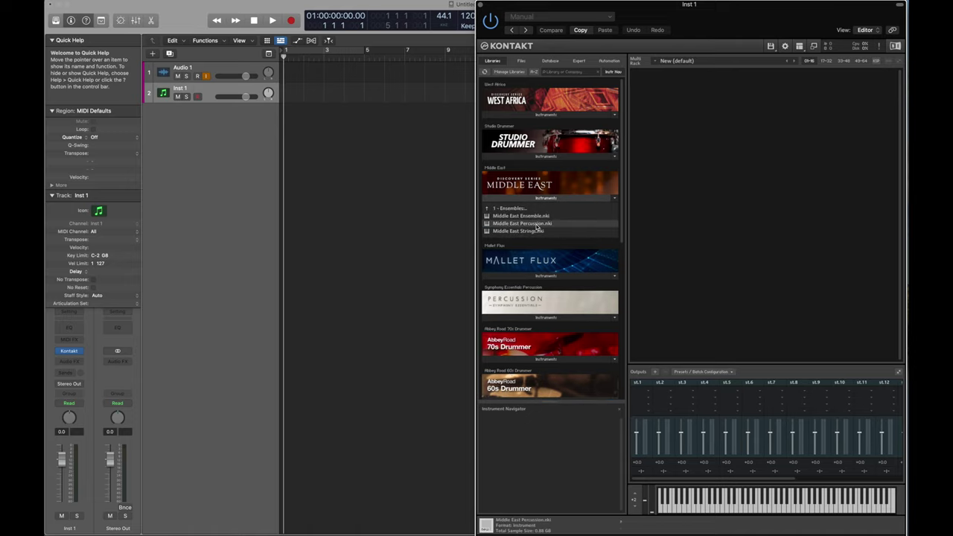
double_click(536, 227)
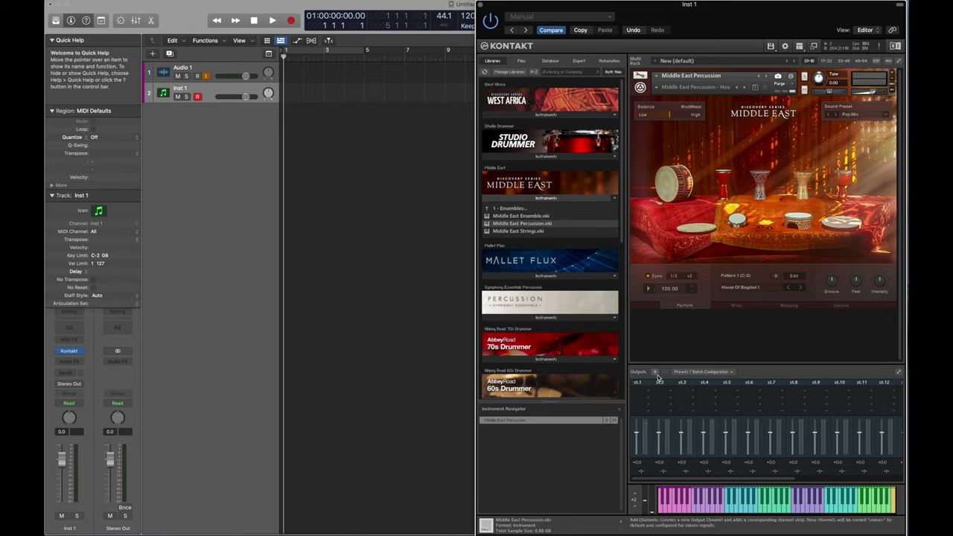
Replace the existing outputs with 16 two-channel outputs and save this as the default configuration.
left_click(655, 372)
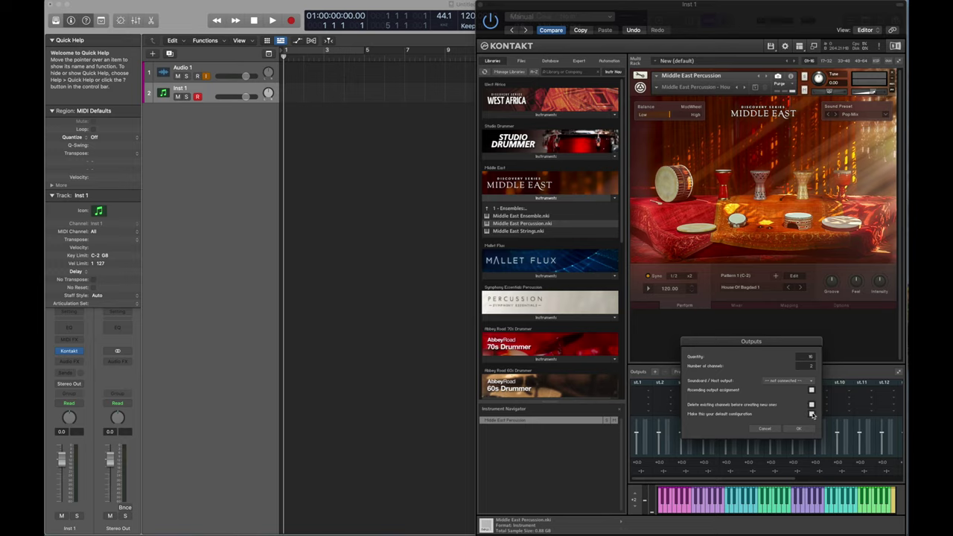
left_click(798, 428)
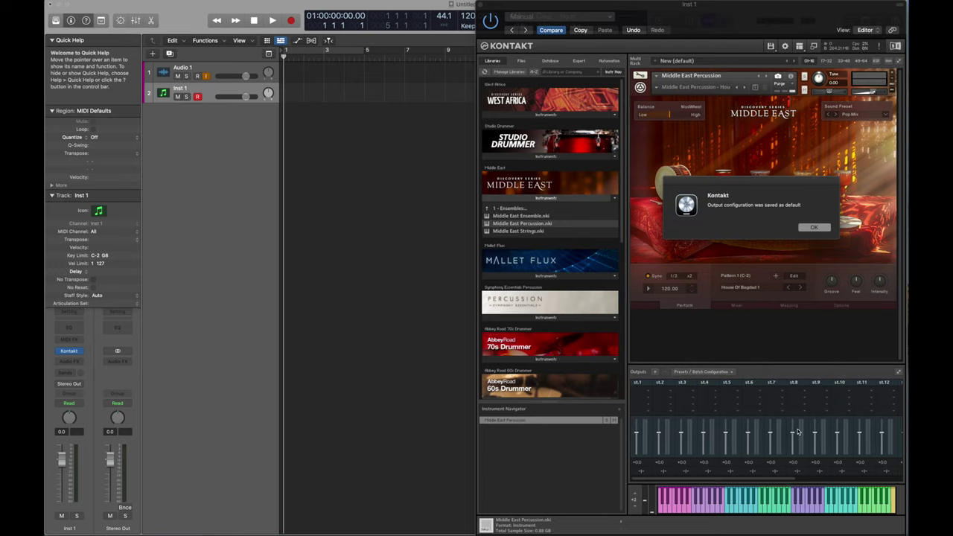
left_click(812, 227)
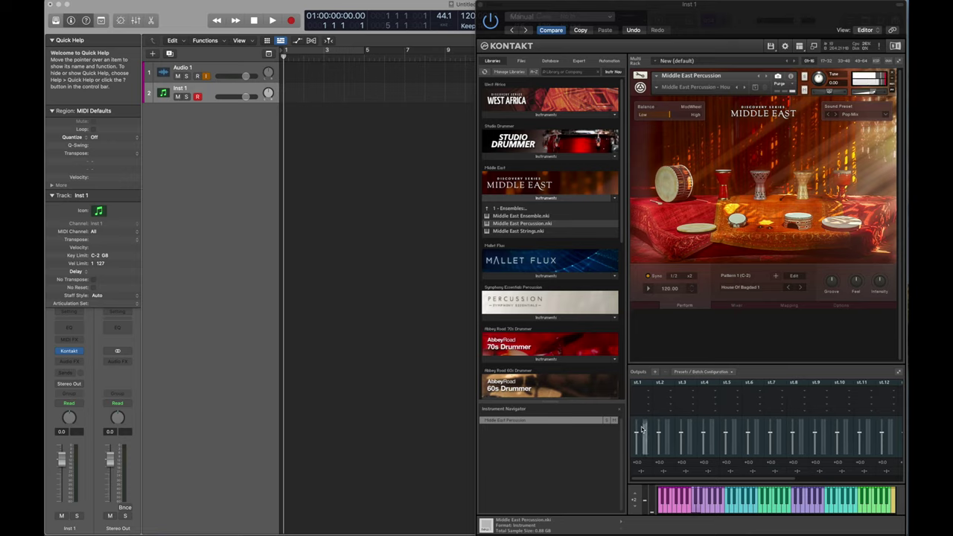
Assign output channel st.1's two audio channels to the physical outs st.1 [1] and st.1 [2].
left_click(641, 472)
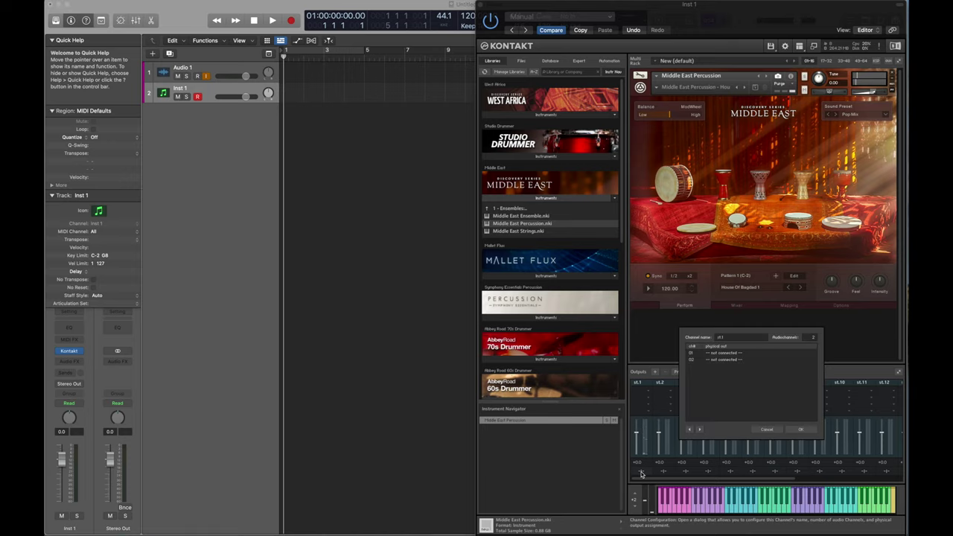
left_click(722, 356)
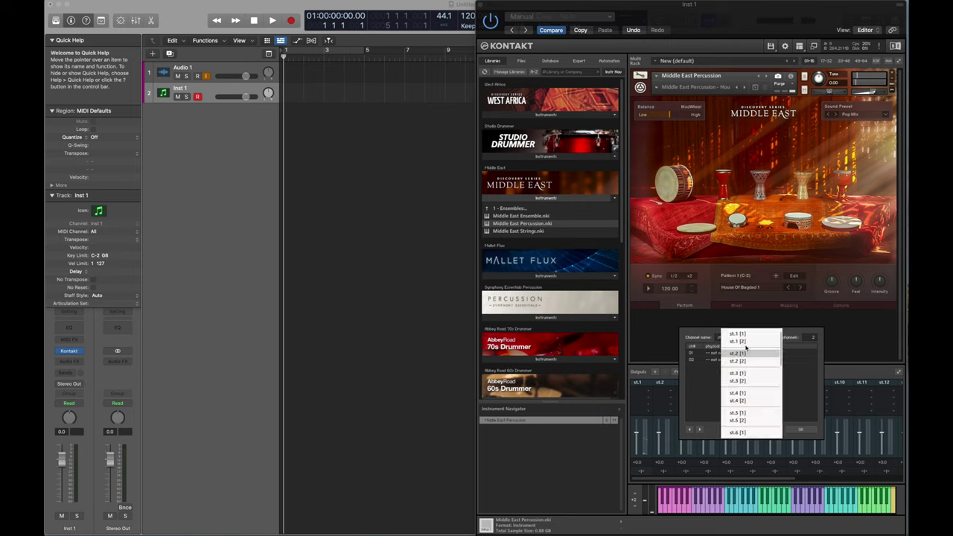
left_click(747, 335)
left_click(731, 361)
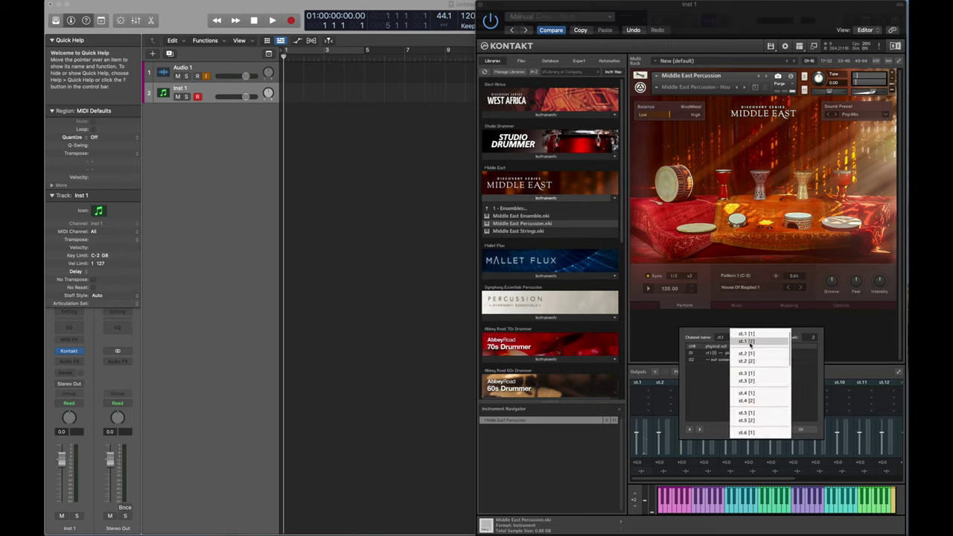
left_click(747, 341)
left_click(800, 429)
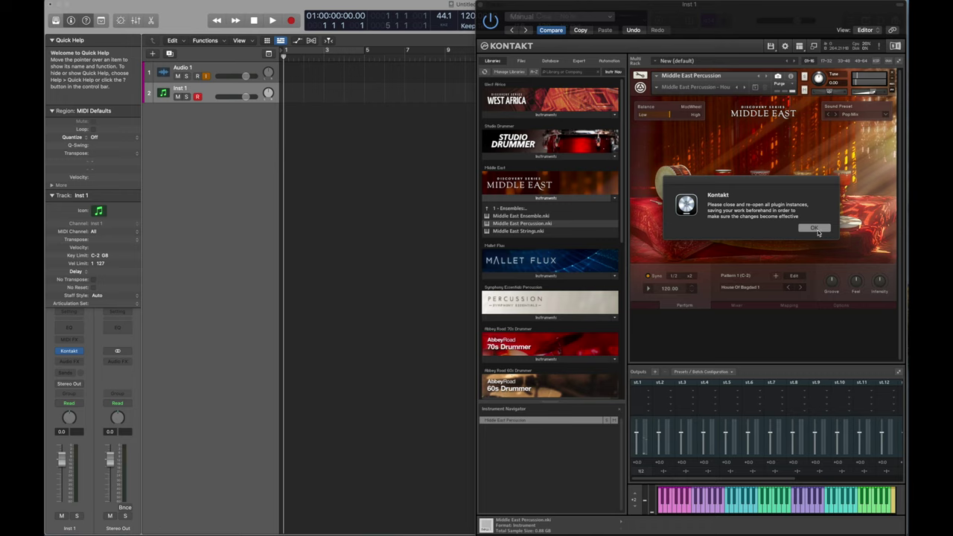
left_click(815, 229)
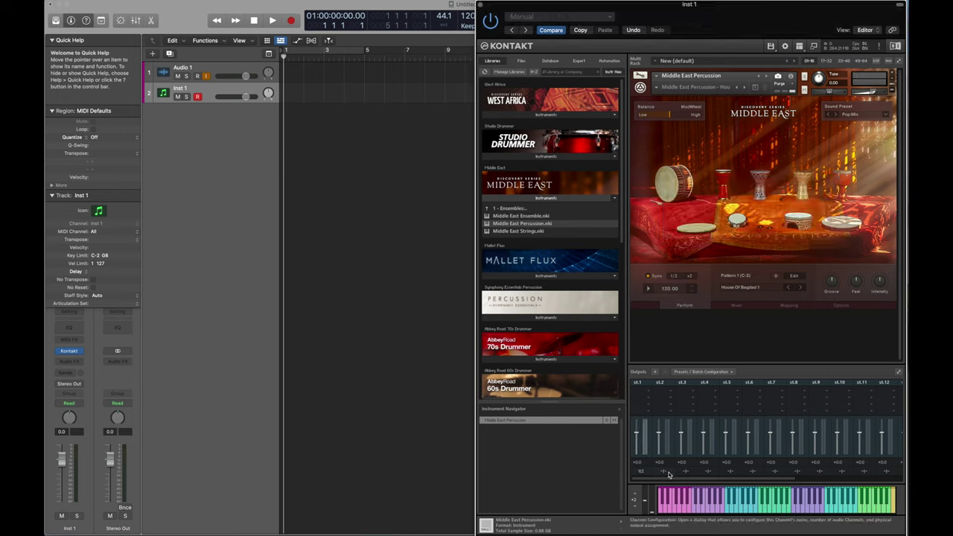
Assign output channel st.2's two audio channels to the physical outs st.2 [1] and st.2 [2].
left_click(668, 474)
left_click(736, 355)
left_click(750, 354)
left_click(735, 361)
left_click(749, 362)
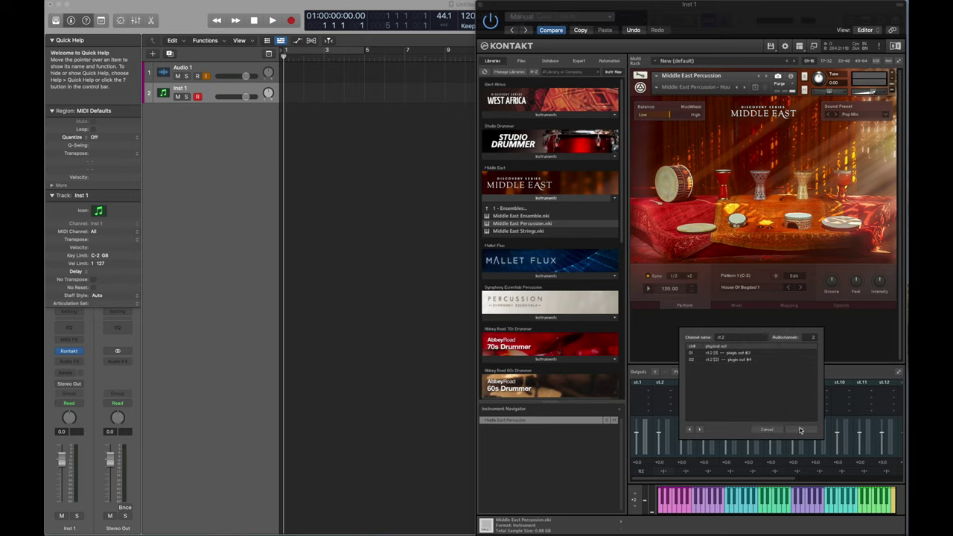
left_click(801, 430)
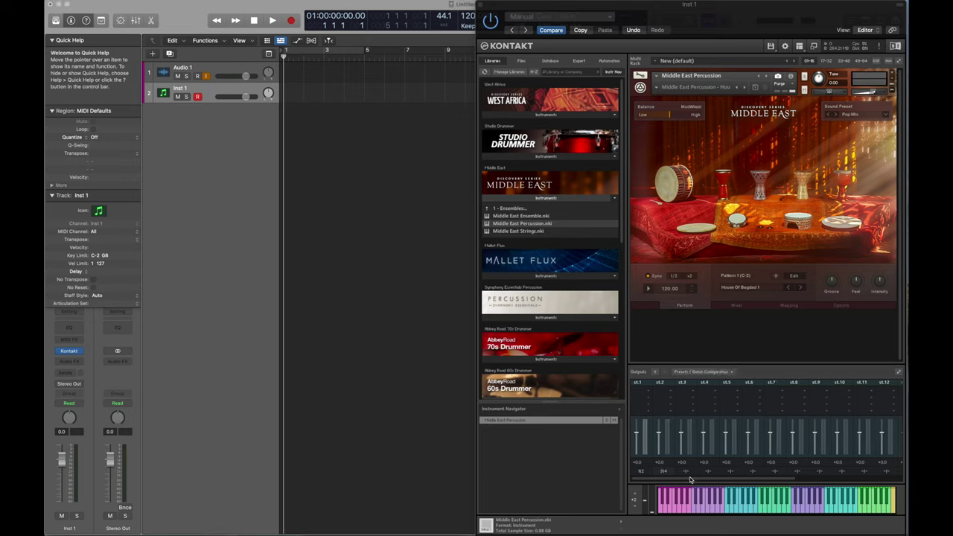
Assign output channel st.3's two audio channels to the physical outs st.3 [1] and st.3 [2].
left_click(688, 471)
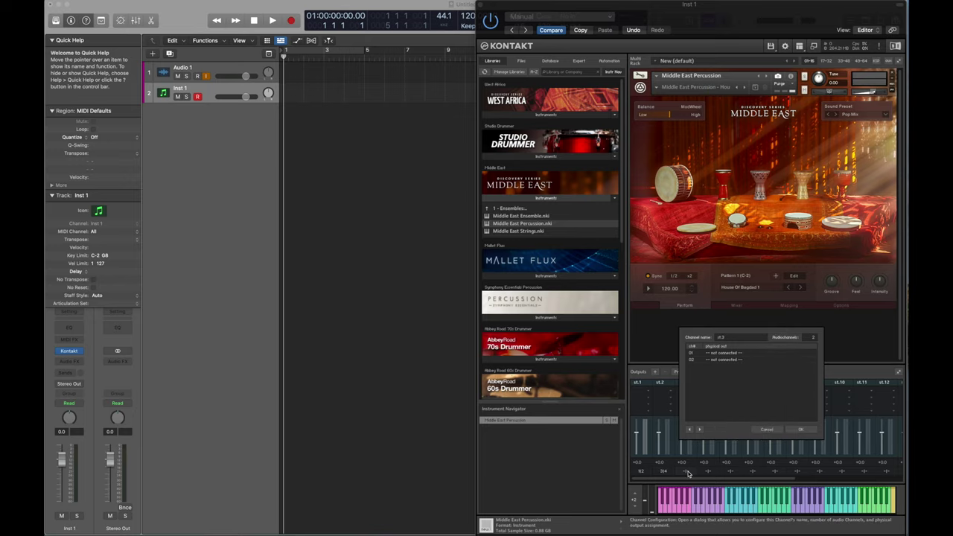
left_click(725, 355)
left_click(737, 372)
left_click(724, 360)
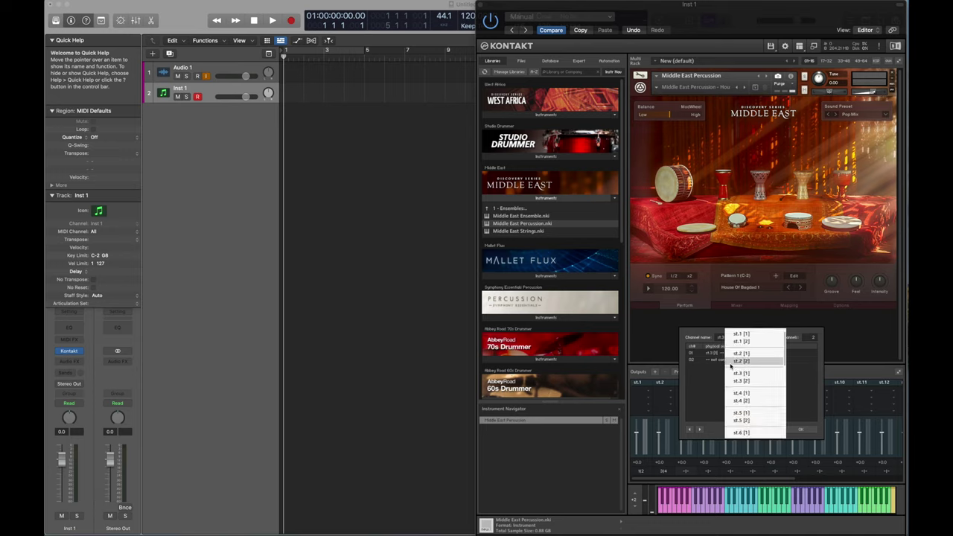
left_click(741, 380)
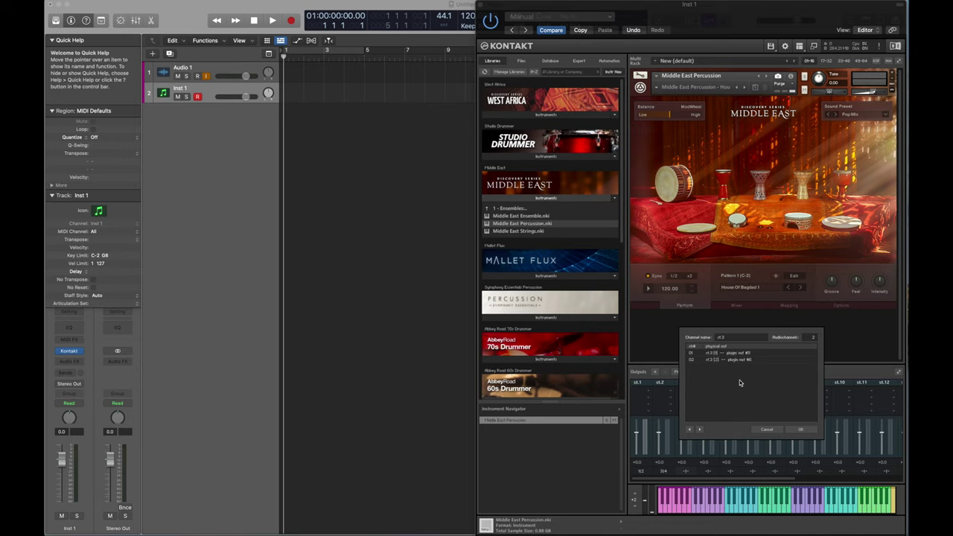
left_click(796, 429)
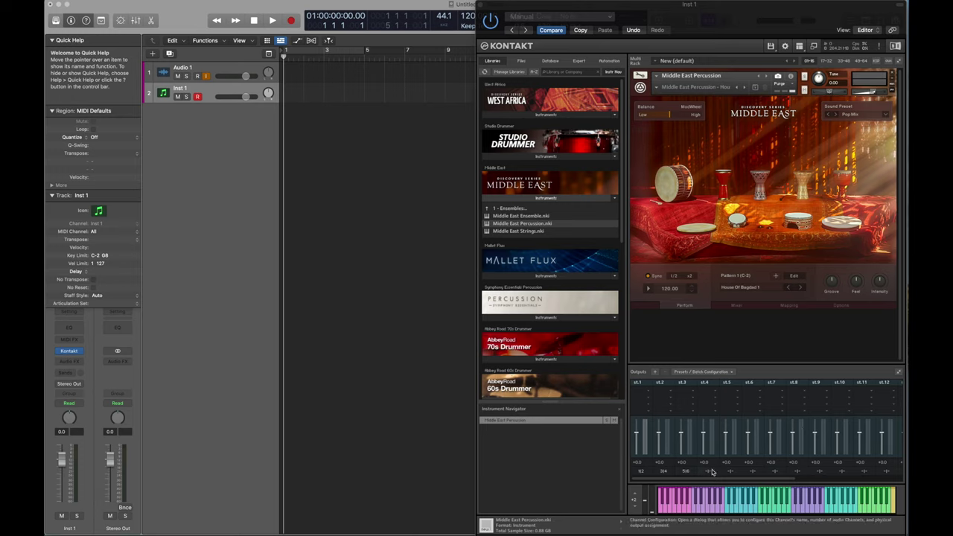
Assign output channel st.4's two audio channels to the physical outs st.4 [1] and st.4 [2].
left_click(712, 472)
left_click(728, 355)
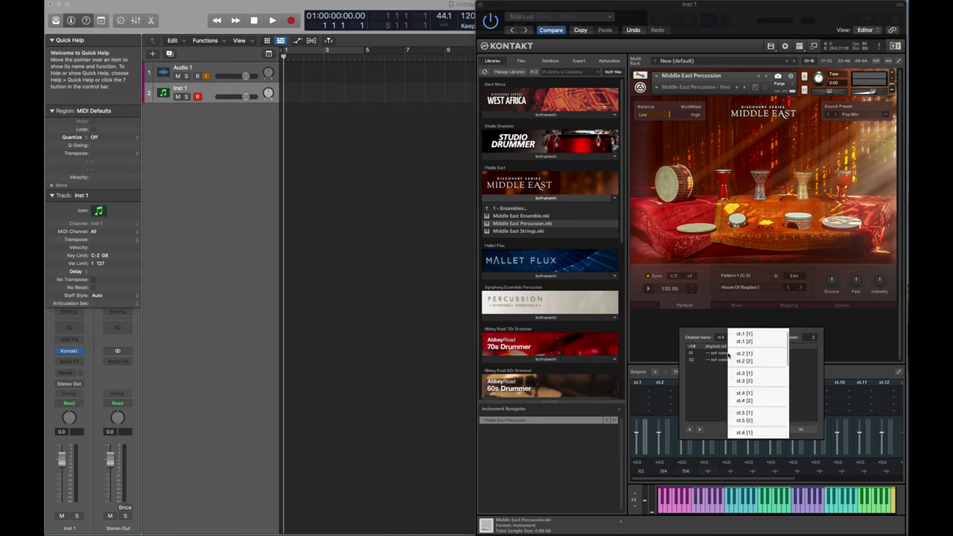
left_click(737, 392)
left_click(730, 361)
left_click(746, 399)
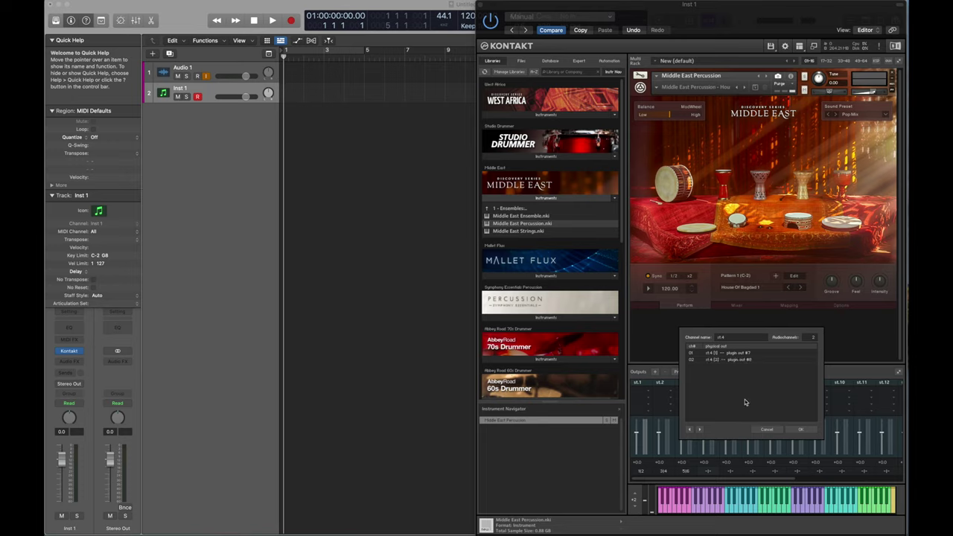
left_click(797, 428)
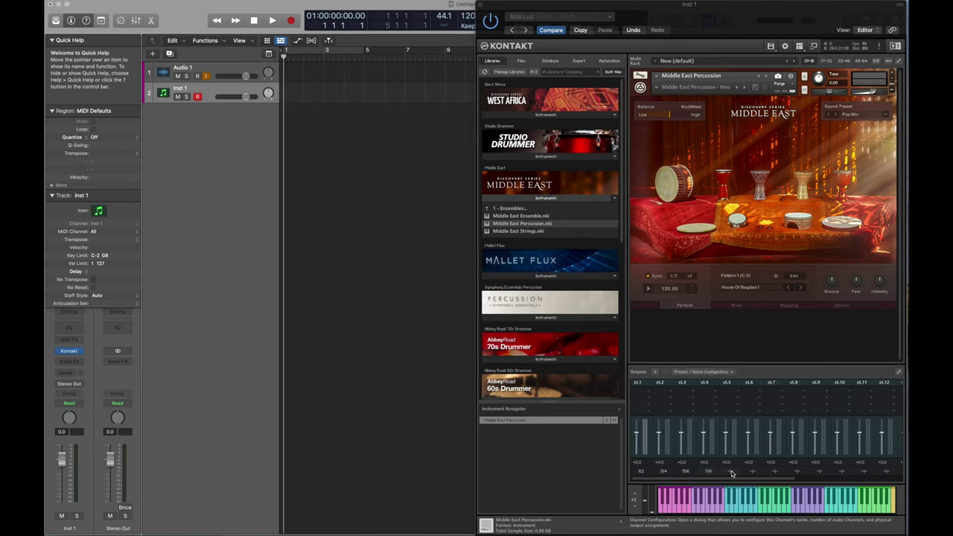
Assign output channel st.5's two audio channels to the physical outs st.5 [1] and st.5 [2].
left_click(732, 473)
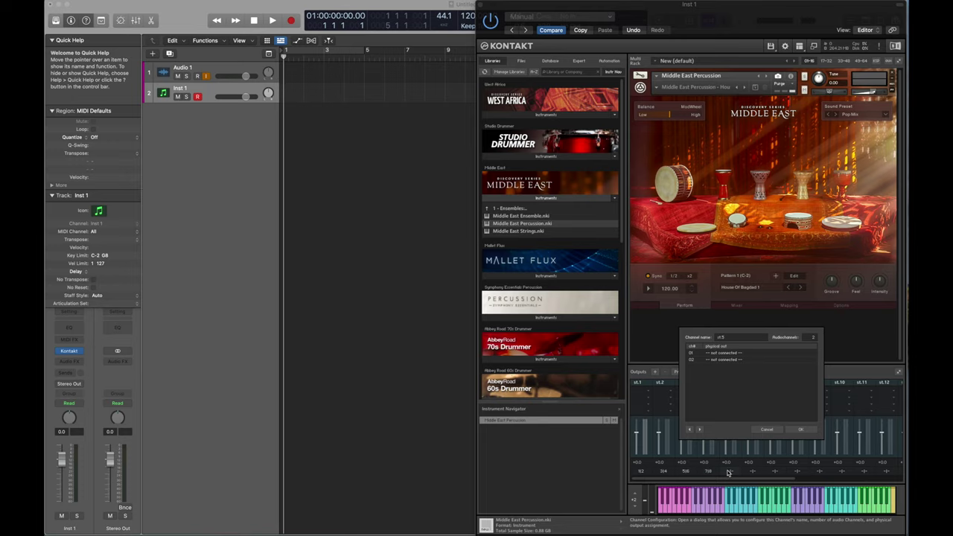
left_click(722, 355)
left_click(742, 413)
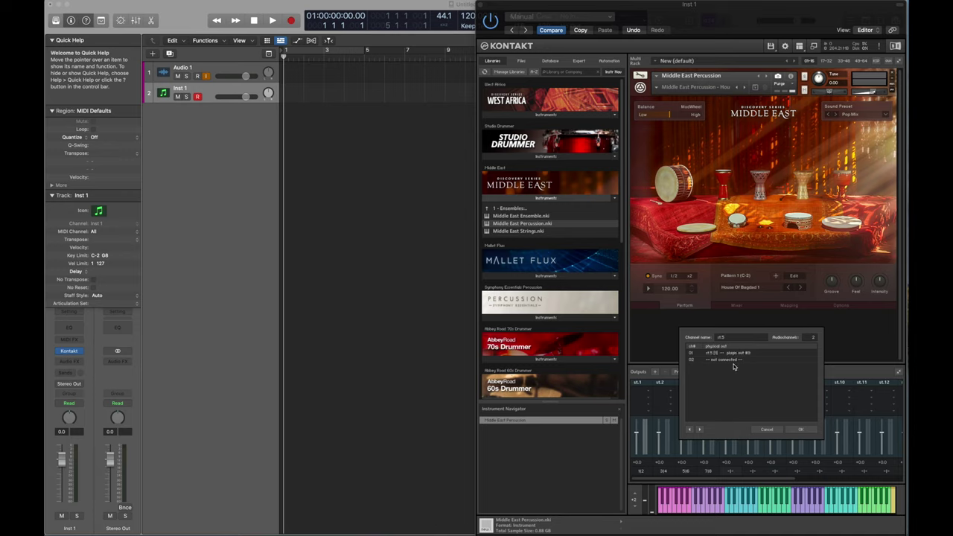
left_click(726, 360)
left_click(741, 420)
left_click(800, 430)
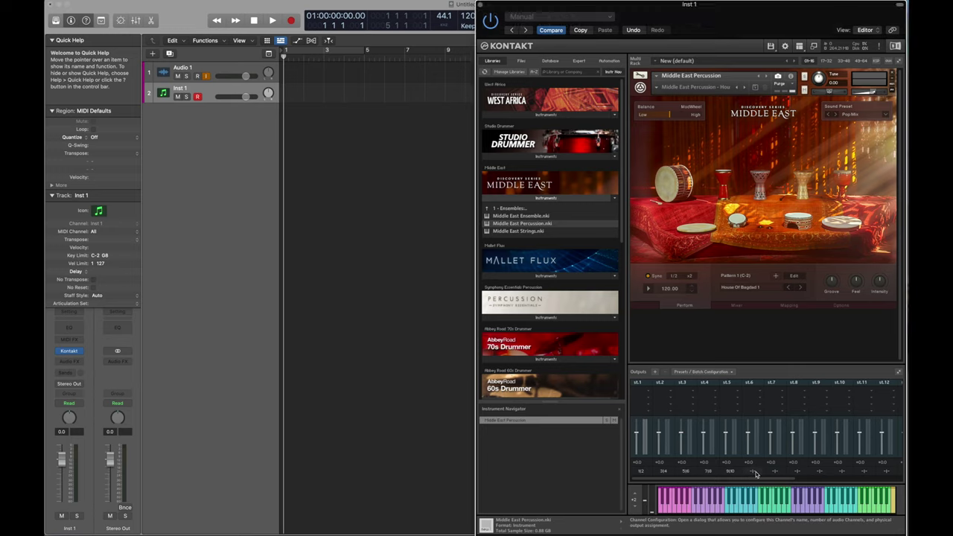
Assign output channel st.6's two audio channels to the physical outs st.7 [1] and st.7 [2].
left_click(755, 472)
left_click(722, 354)
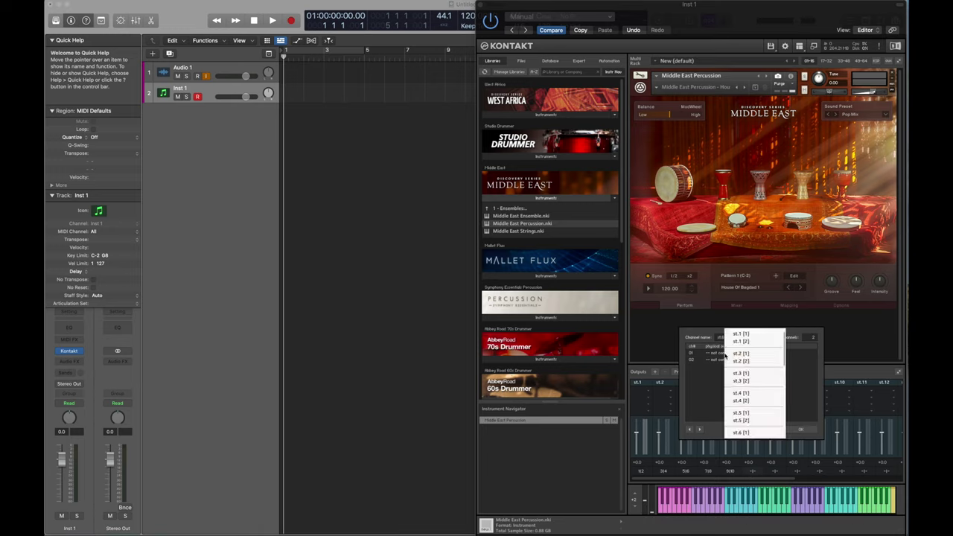
scroll(754, 411, "down", 3)
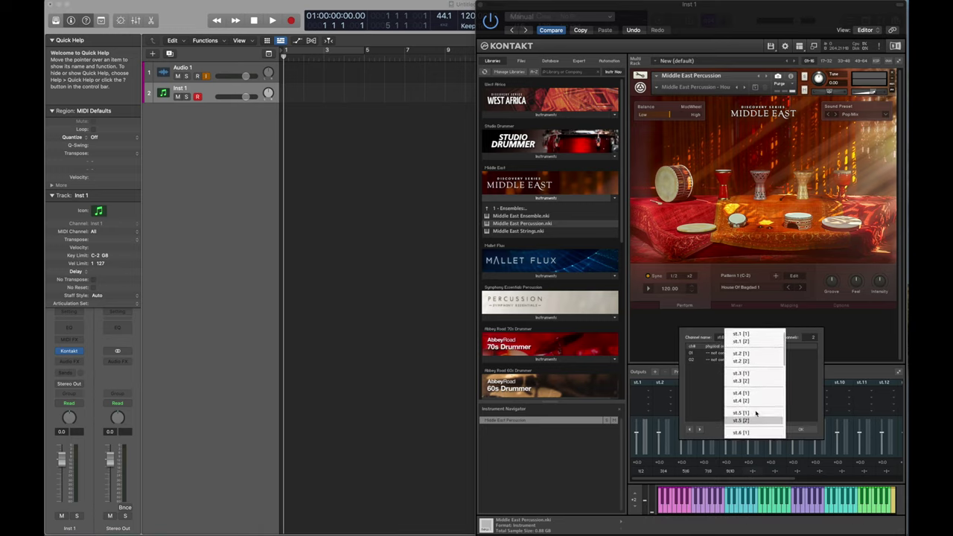
left_click(750, 408)
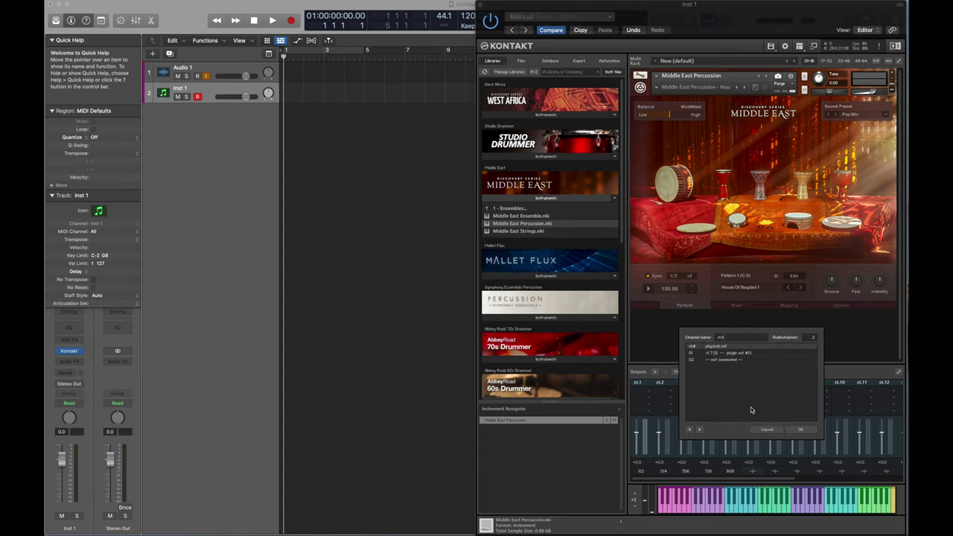
left_click(739, 363)
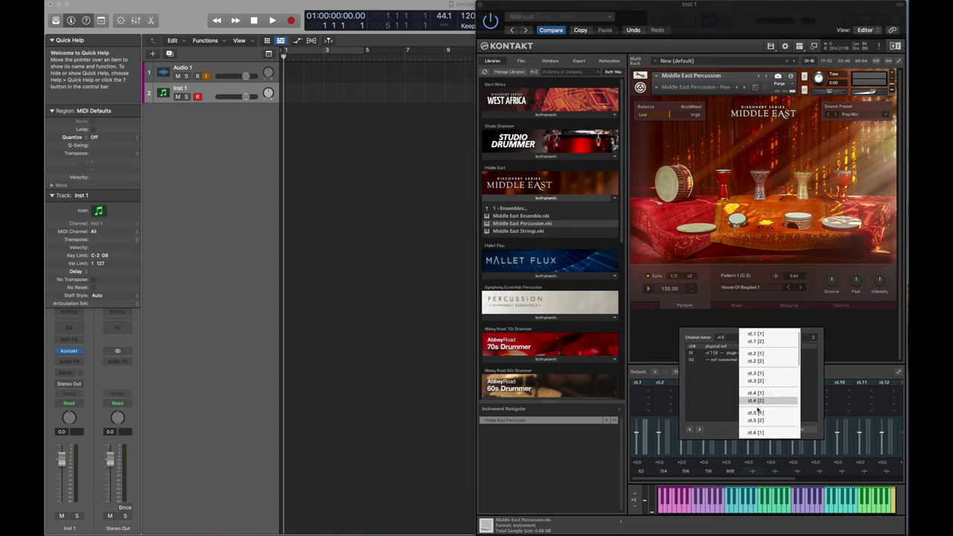
scroll(763, 417, "down", 3)
left_click(758, 432)
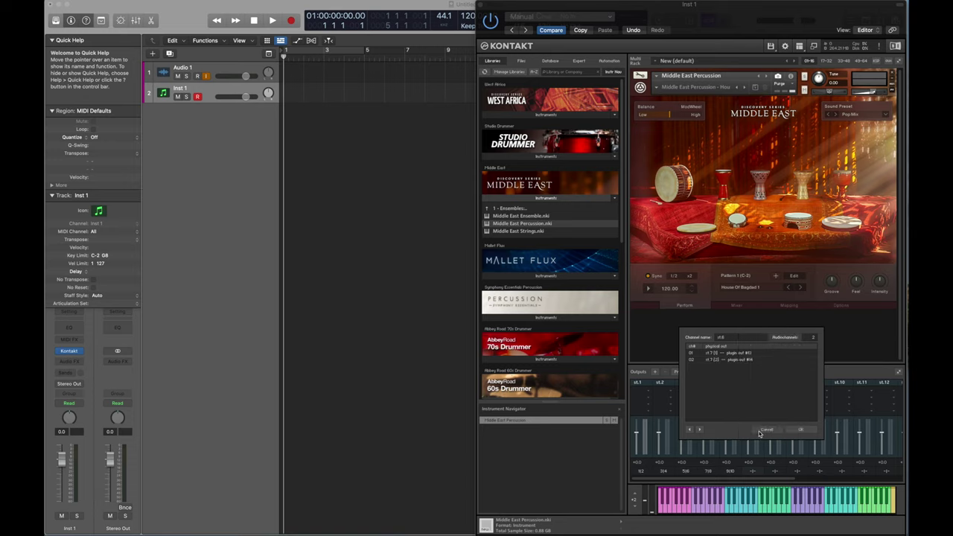
left_click(804, 431)
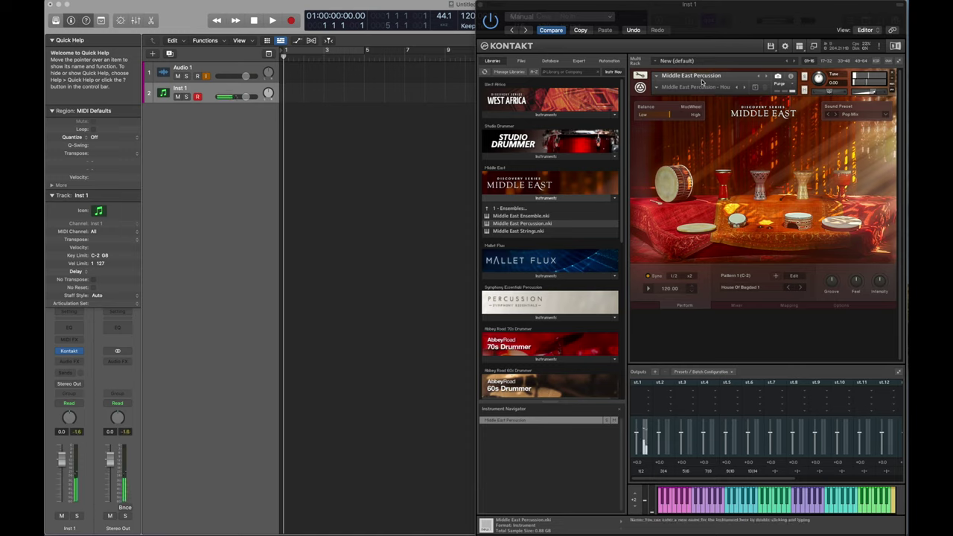
Open the percussion instrument for editing, expand its instrument buses, and route the first bus to output st.1.
left_click(639, 76)
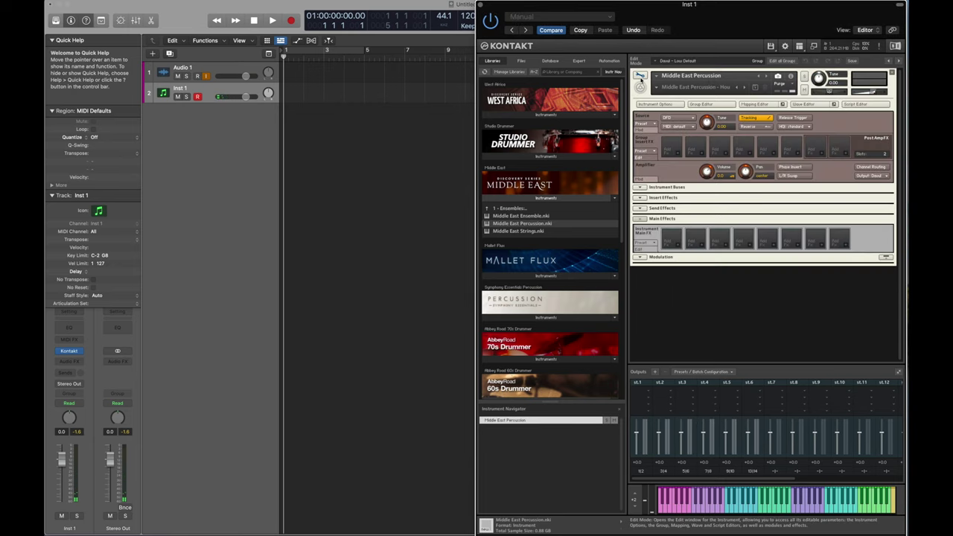
left_click(640, 187)
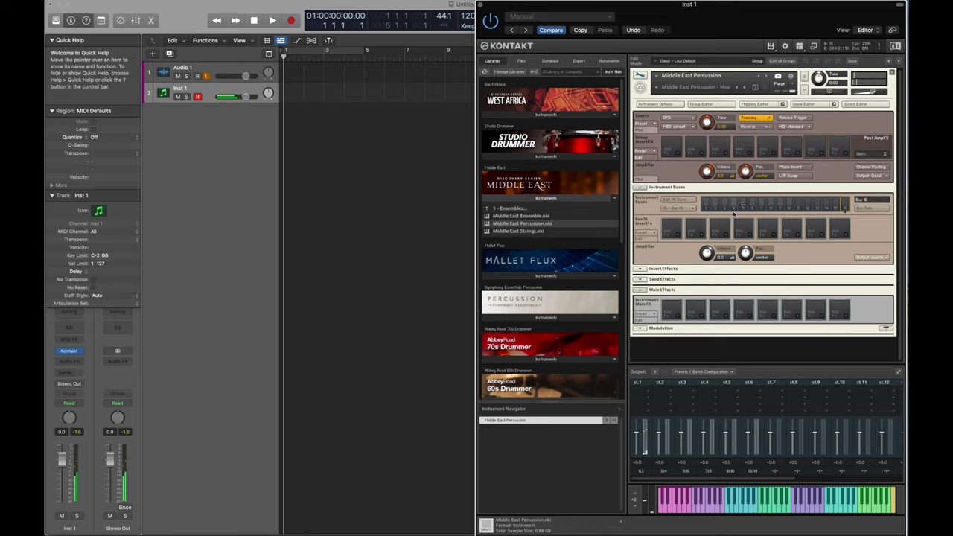
left_click(705, 207)
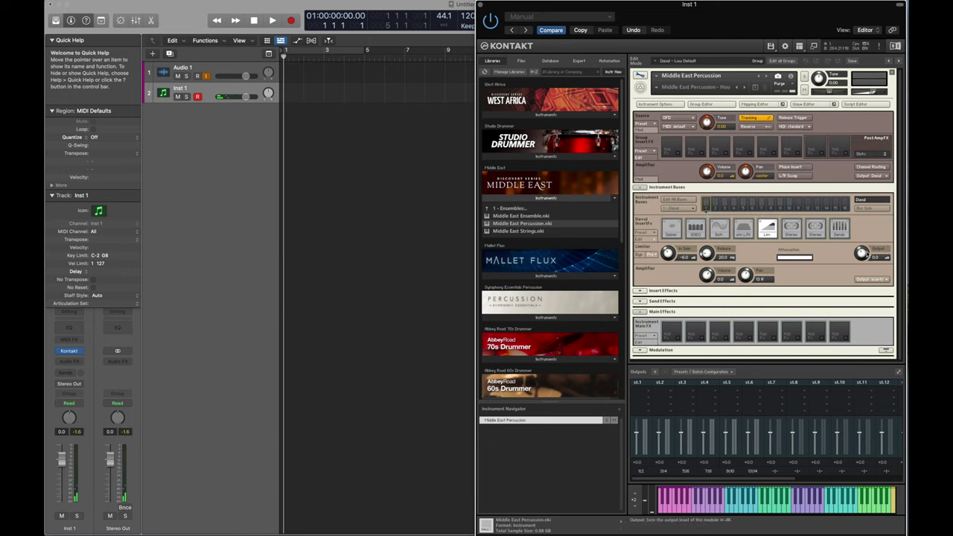
left_click(872, 279)
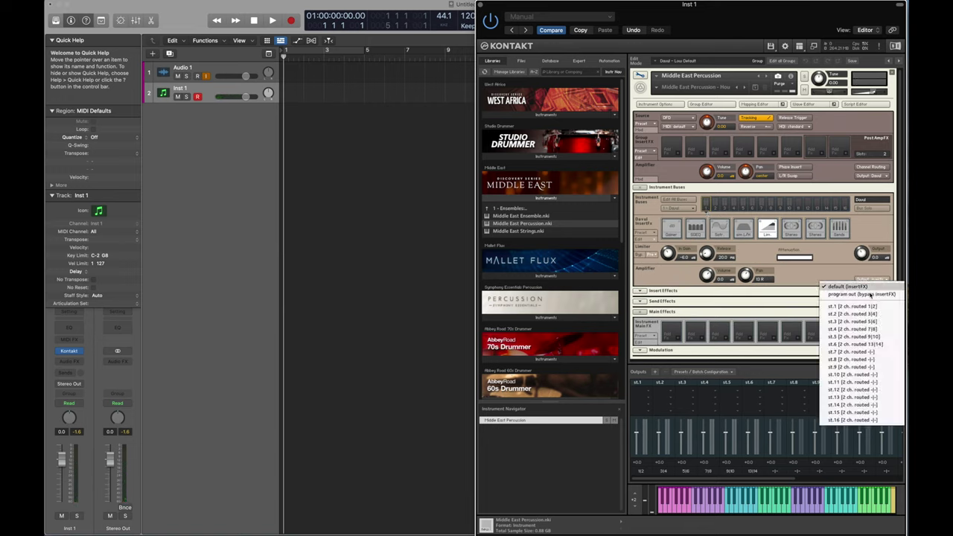
left_click(872, 305)
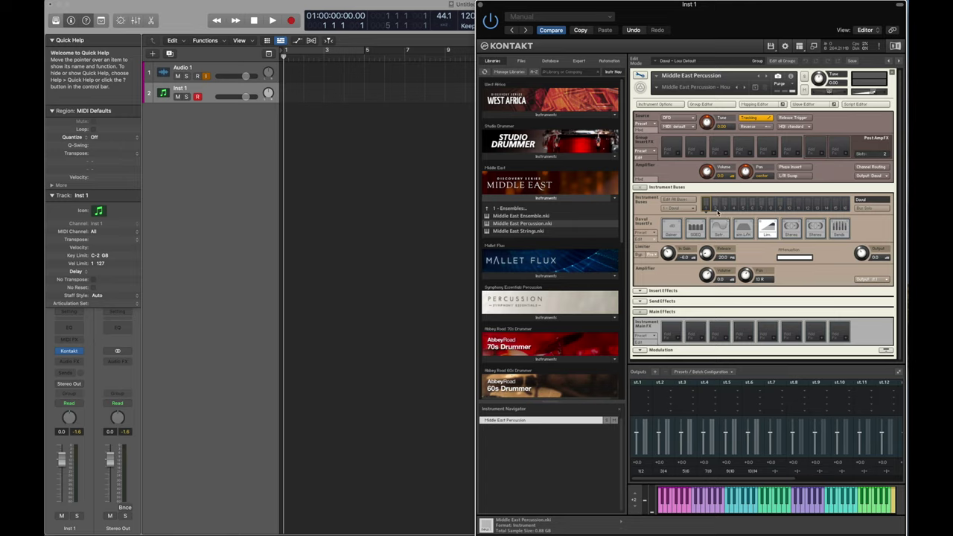
Route the second instrument bus to output st.2 and the third bus, Doumbek, to st.3.
left_click(875, 280)
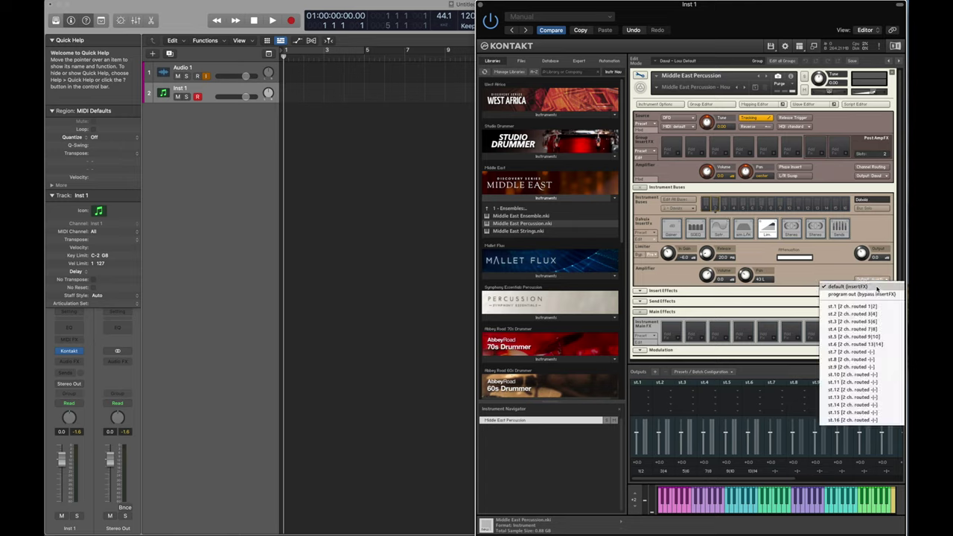
left_click(873, 313)
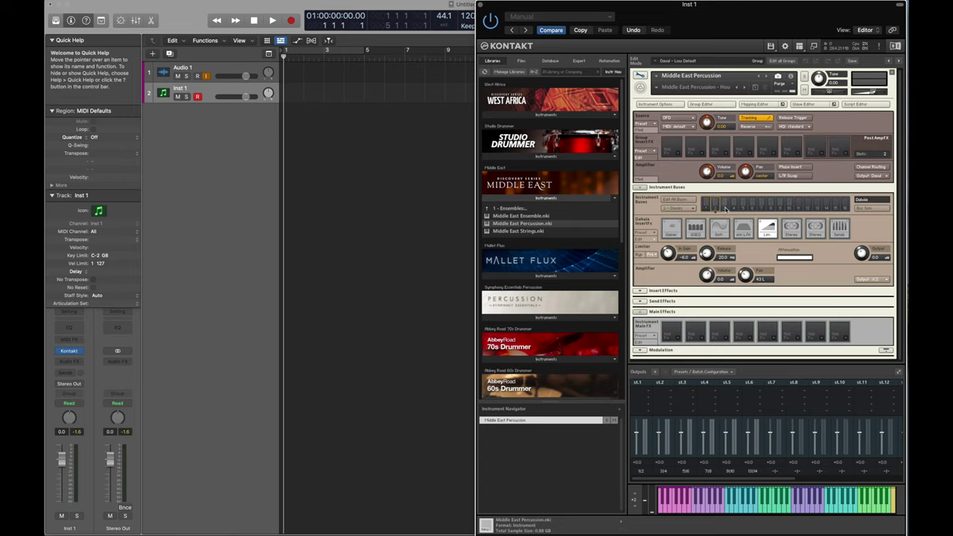
left_click(725, 207)
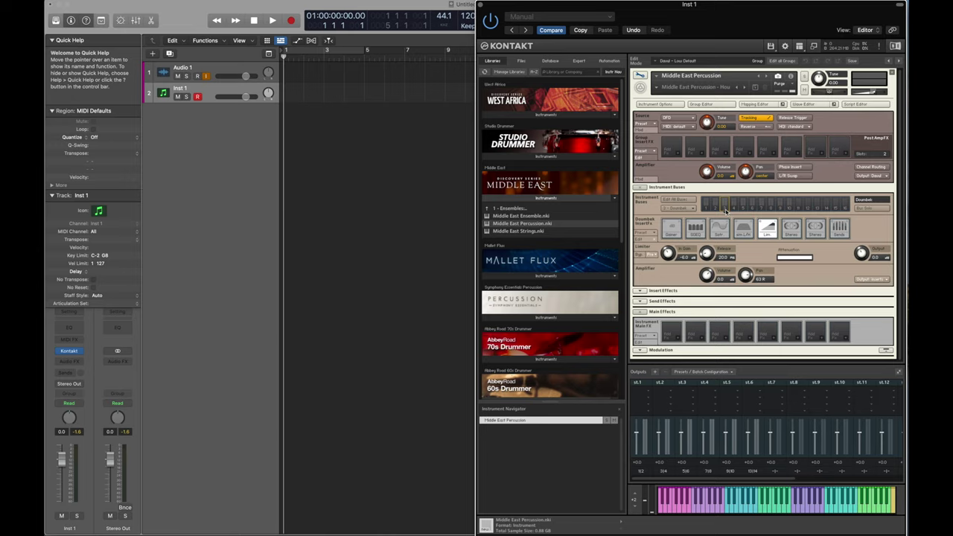
left_click(878, 278)
left_click(869, 321)
Route the fourth instrument bus, Darbuka, to output st.4 and the fifth bus, Tombak, to st.5.
left_click(733, 209)
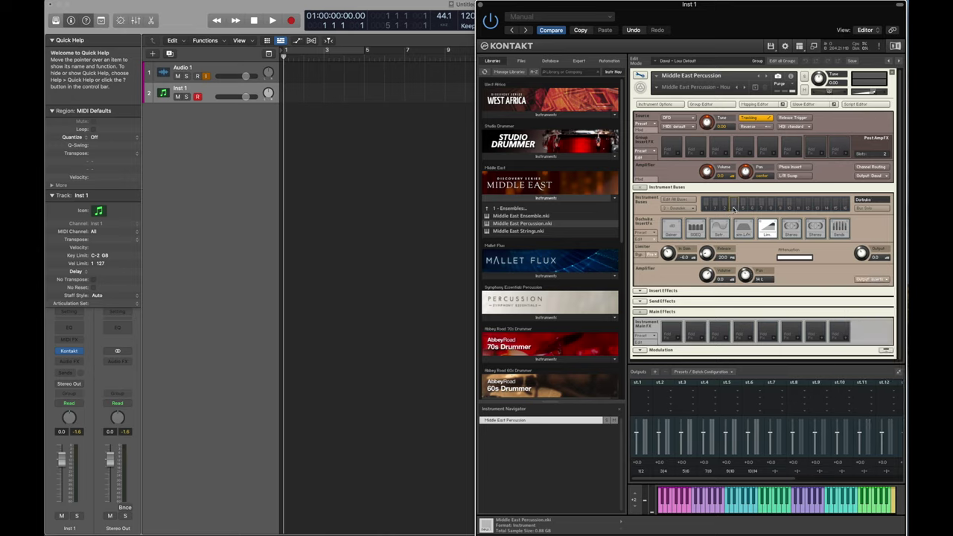
left_click(869, 281)
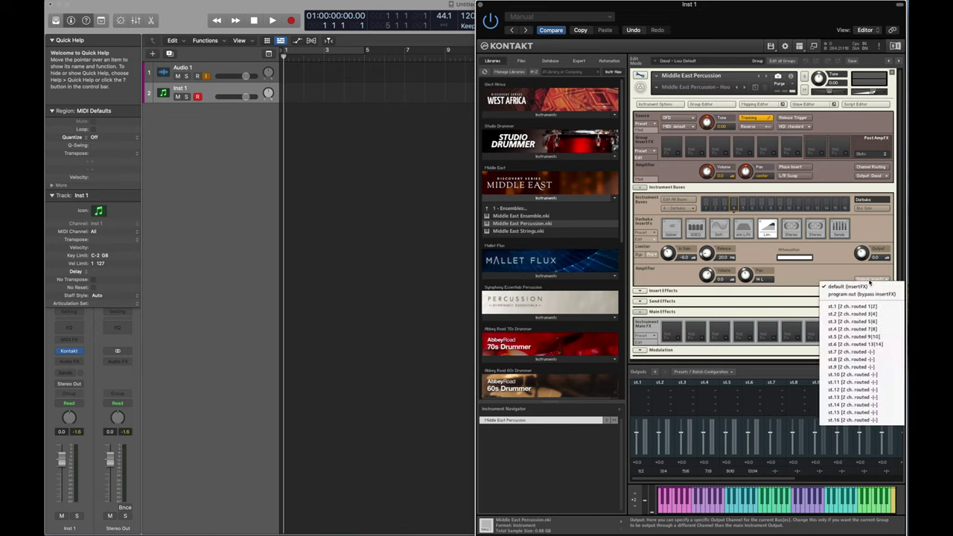
left_click(863, 329)
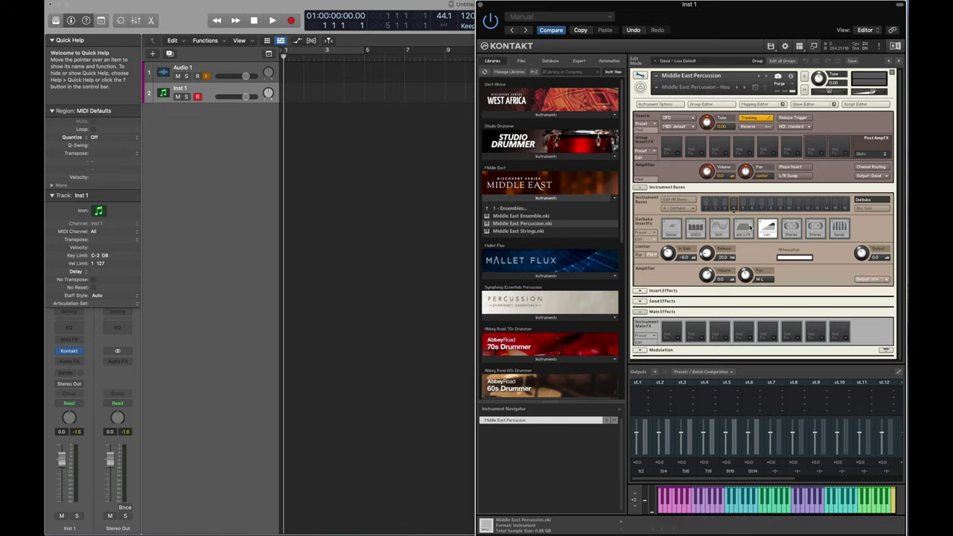
left_click(741, 207)
left_click(868, 280)
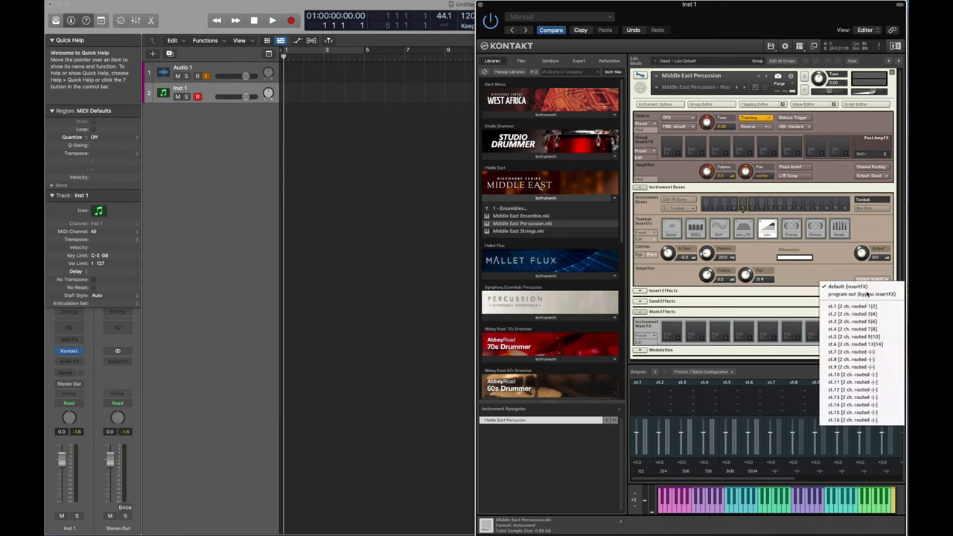
left_click(856, 337)
Route the sixth instrument bus, Bendir, to output st.6.
left_click(754, 205)
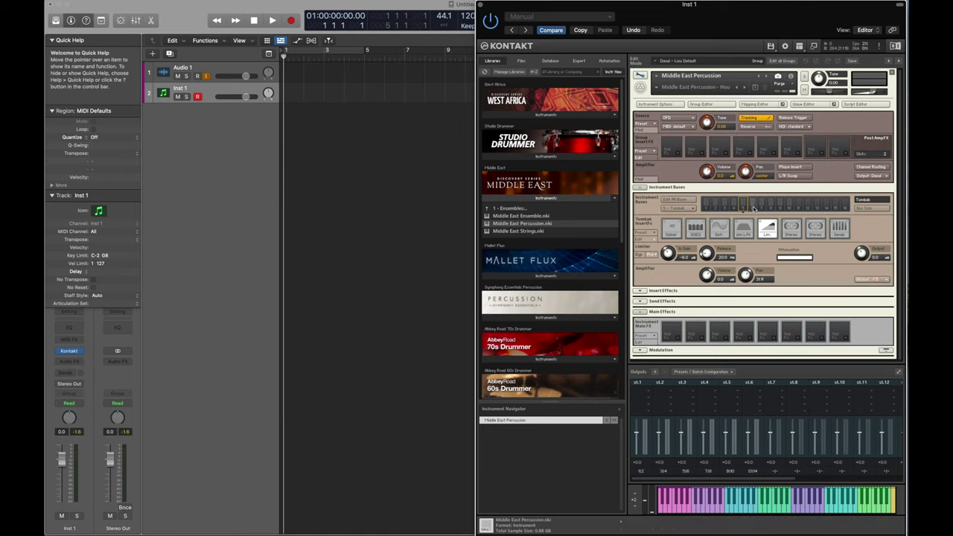
left_click(887, 279)
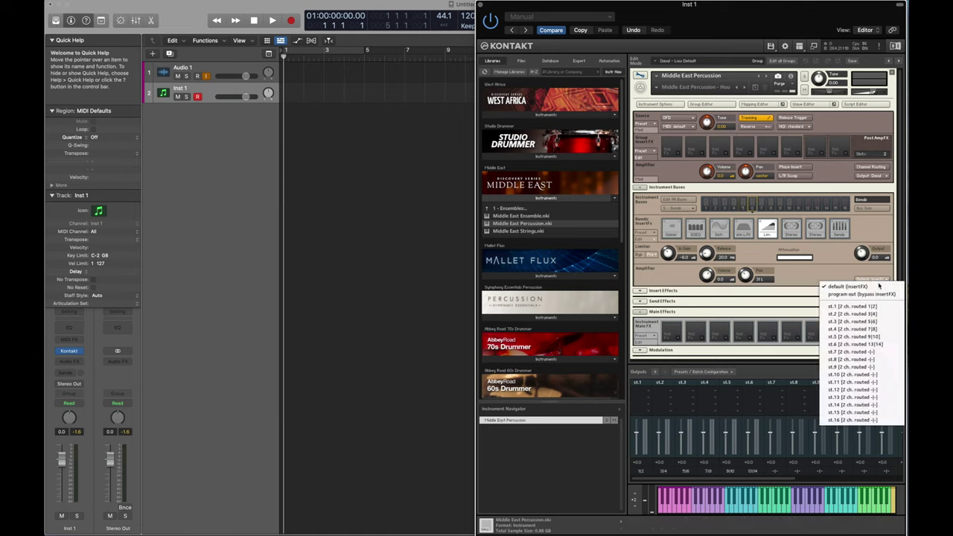
left_click(869, 344)
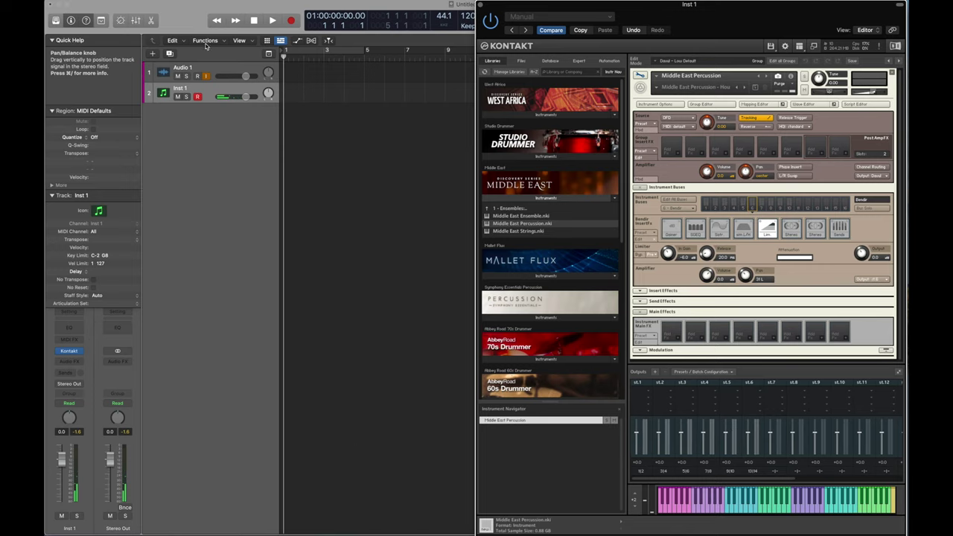
Show the project mixer without the Kontakt window and add six aux channel strips to Inst 1.
left_click(135, 21)
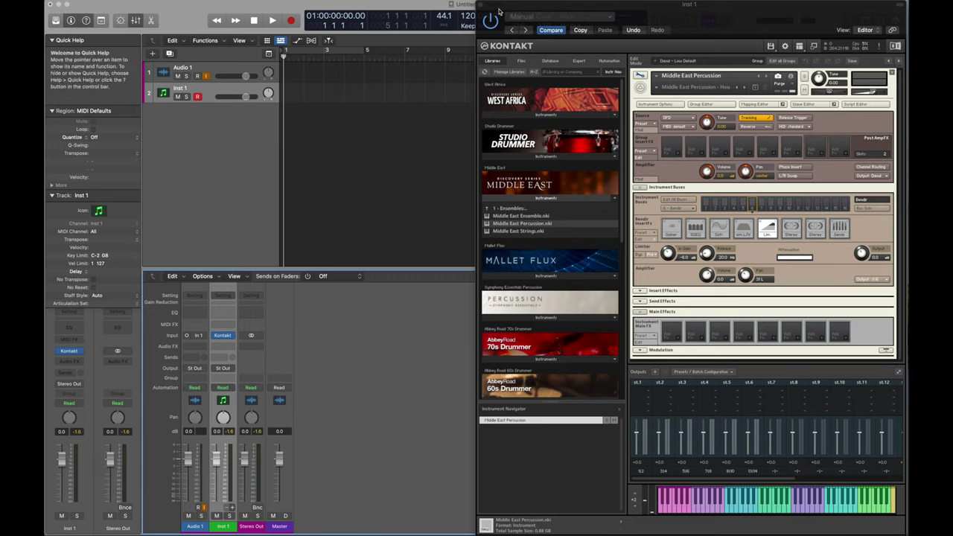
left_click(483, 6)
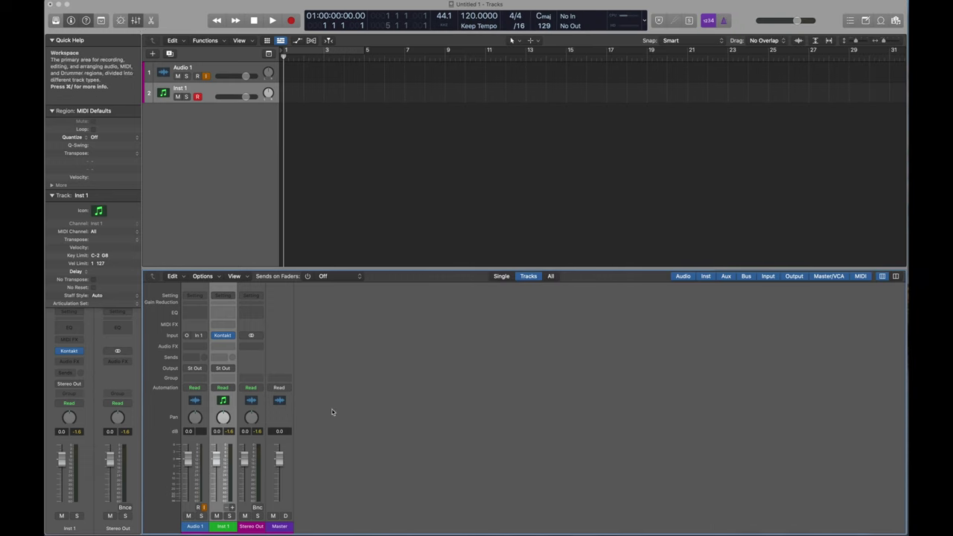
left_click(232, 508)
left_click(232, 508)
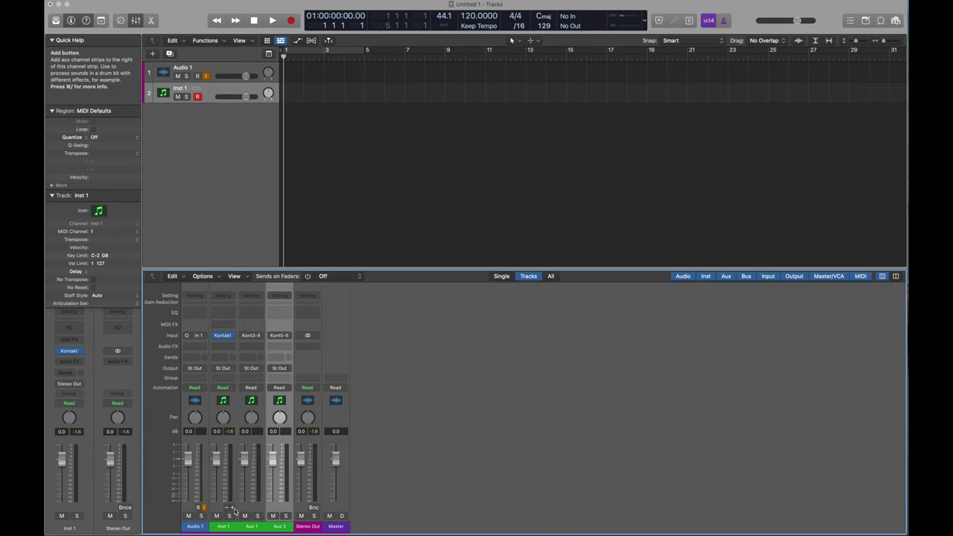
left_click(232, 508)
left_click(232, 508)
left_click(232, 508)
left_click(232, 508)
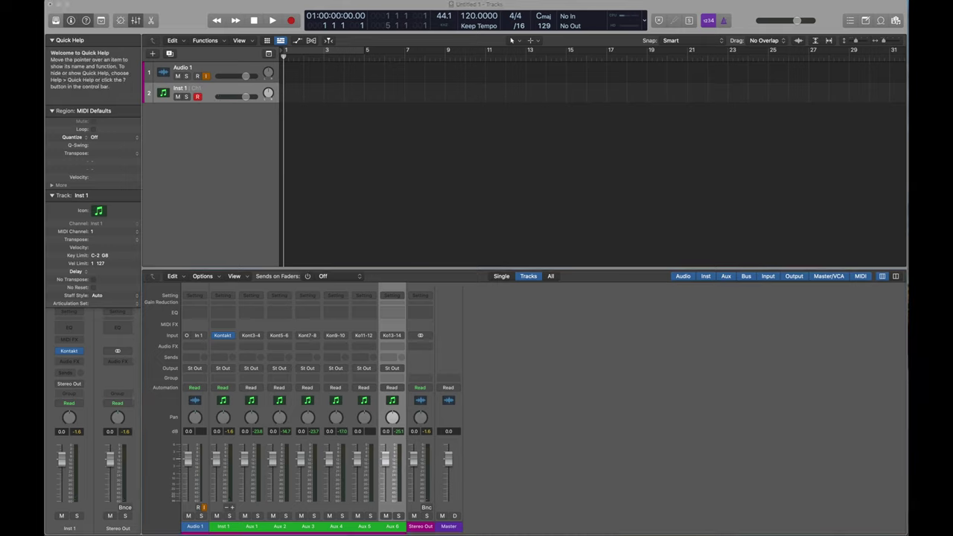
Create an arrangement track for each of the six aux channel strips, Aux 1 through Aux 6.
right_click(254, 509)
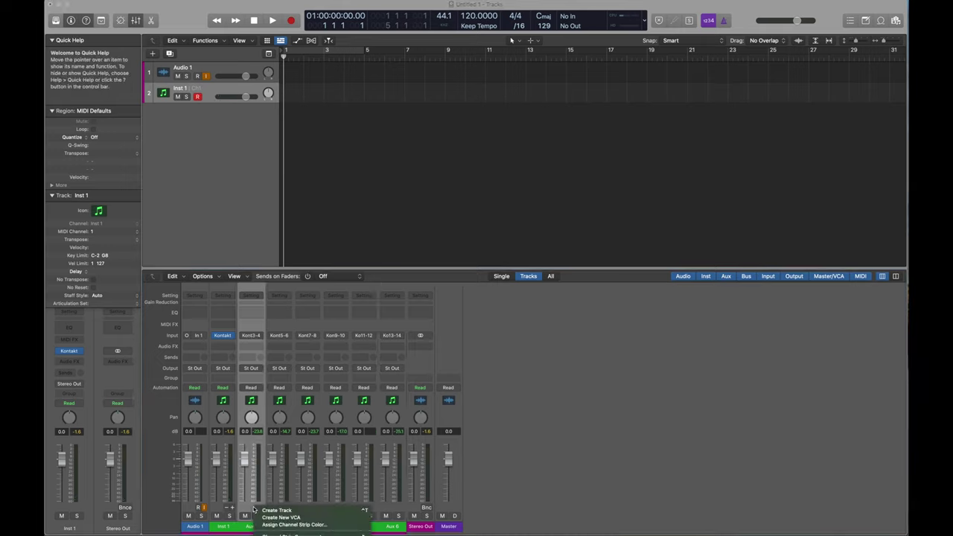
left_click(265, 510)
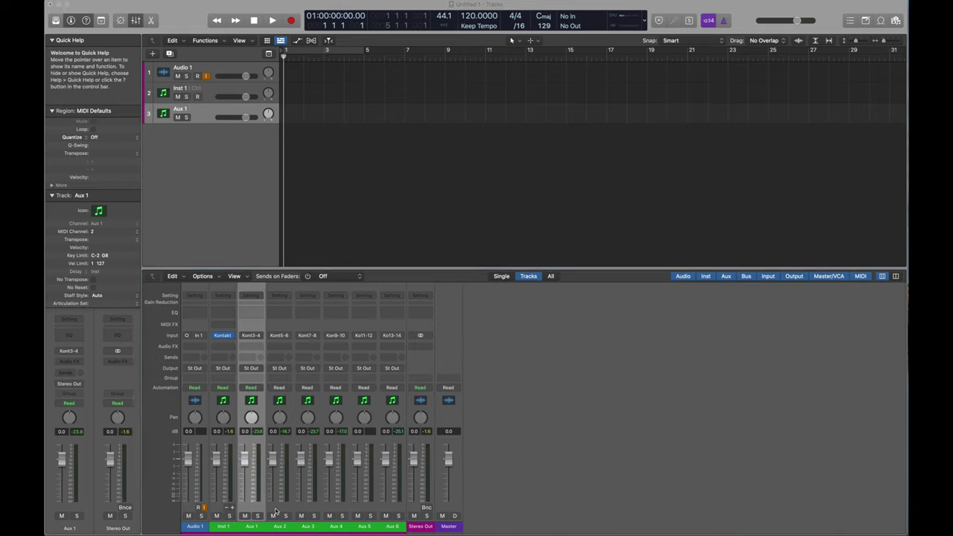
right_click(283, 510)
left_click(296, 512)
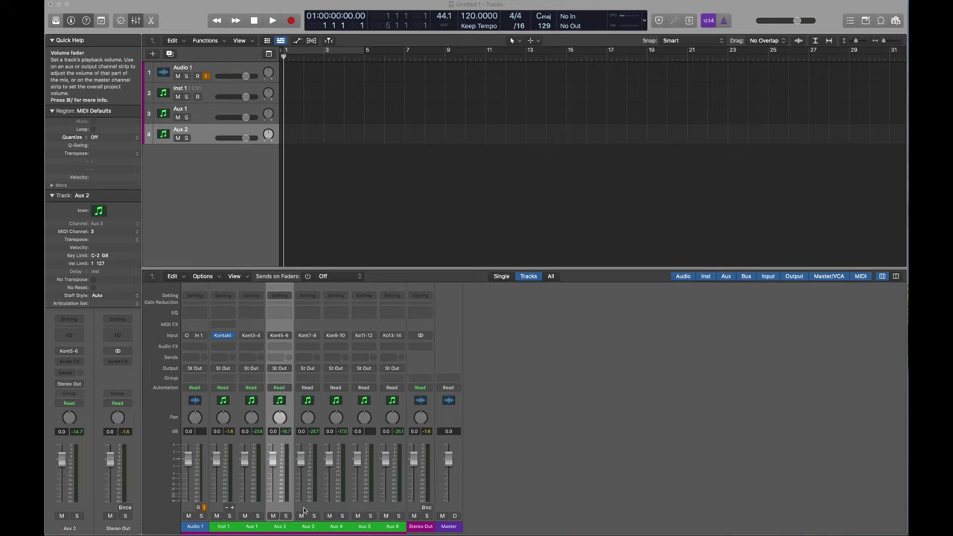
right_click(312, 510)
left_click(328, 511)
right_click(340, 511)
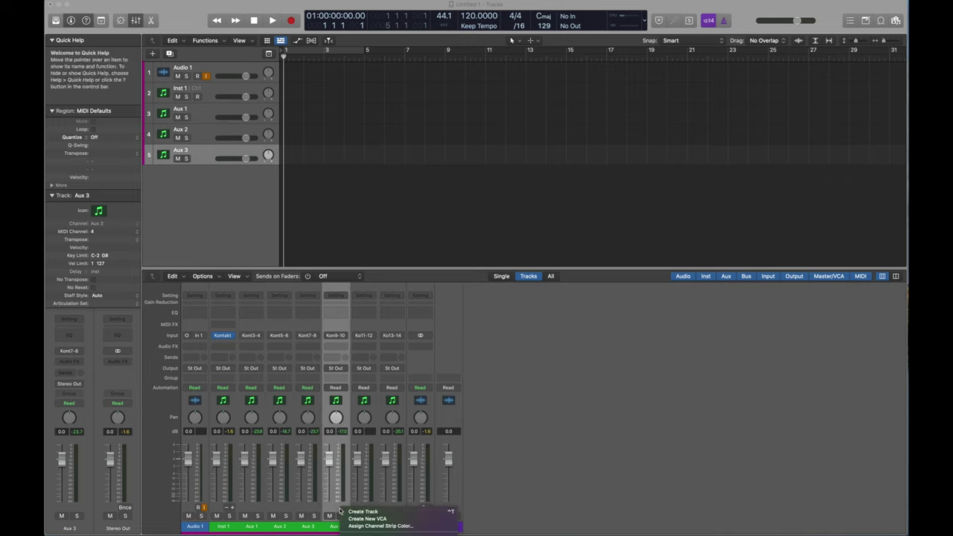
left_click(363, 511)
right_click(370, 510)
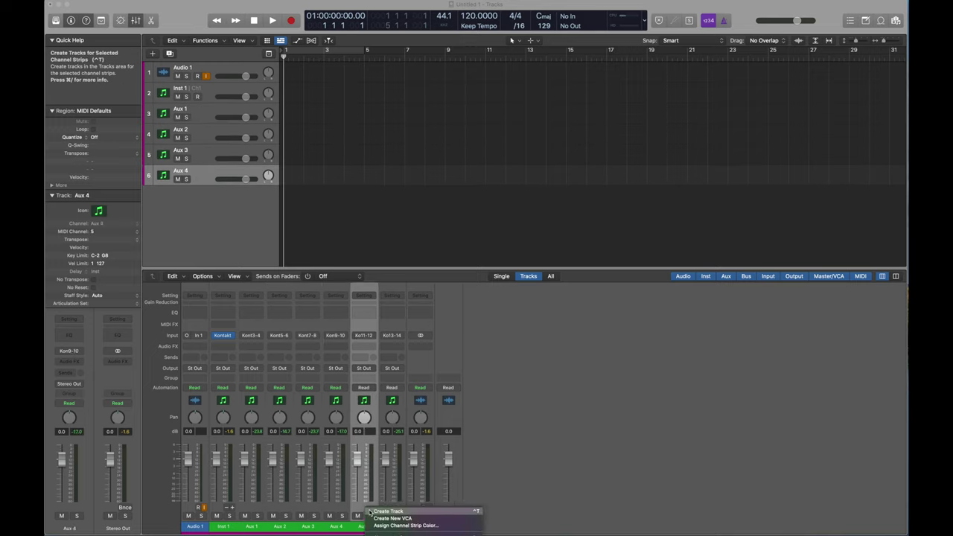
left_click(384, 511)
right_click(385, 511)
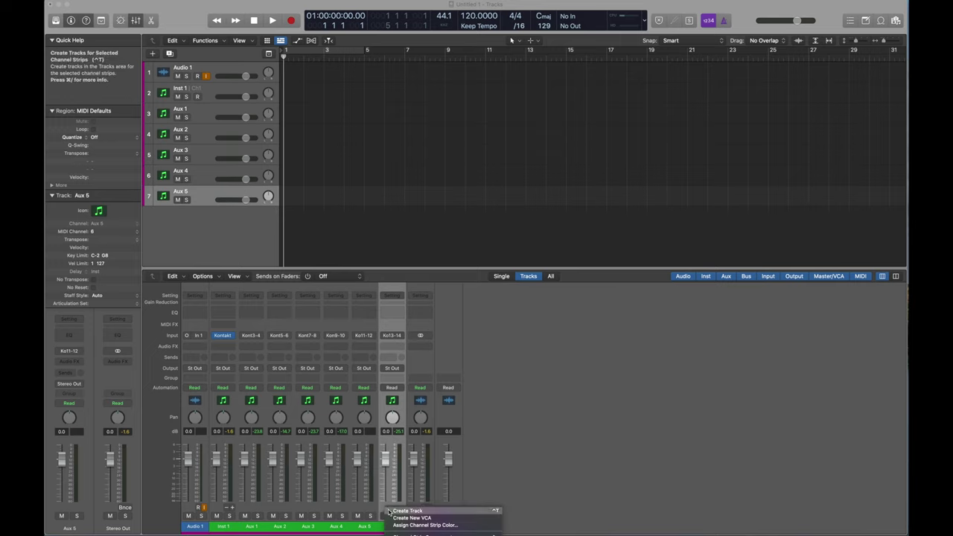
left_click(402, 511)
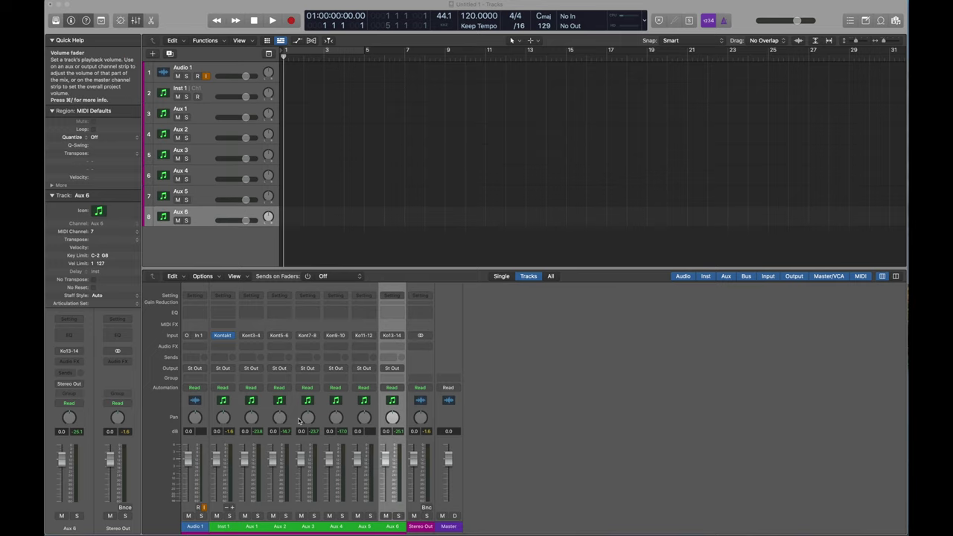
Combine the tracks Inst 1 through Aux 6 into a Summing Stack.
left_click(210, 93, "shift")
right_click(210, 93)
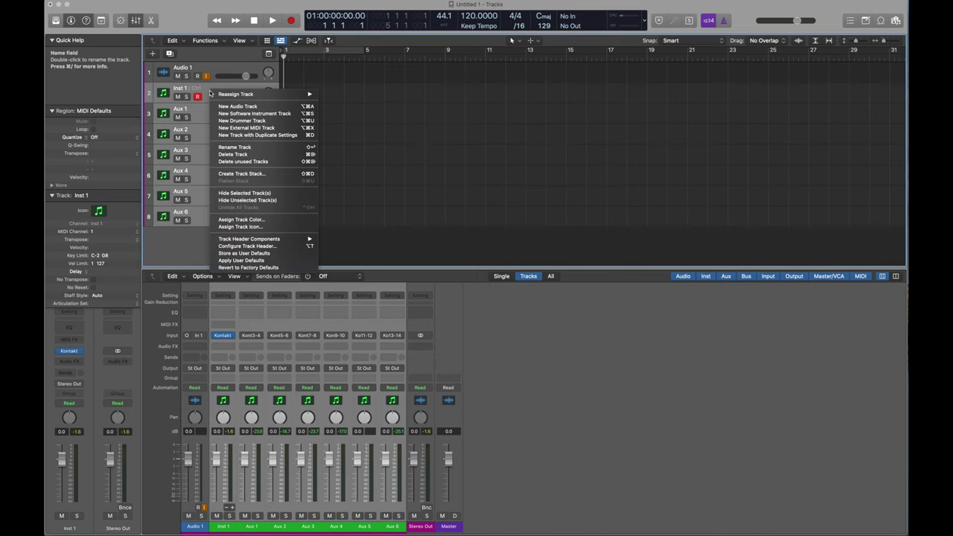
left_click(246, 174)
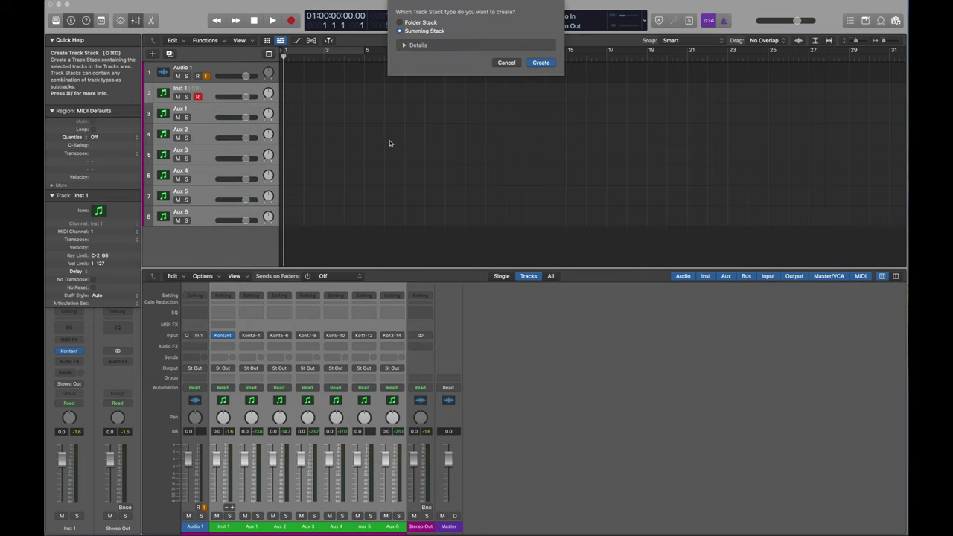
left_click(405, 45)
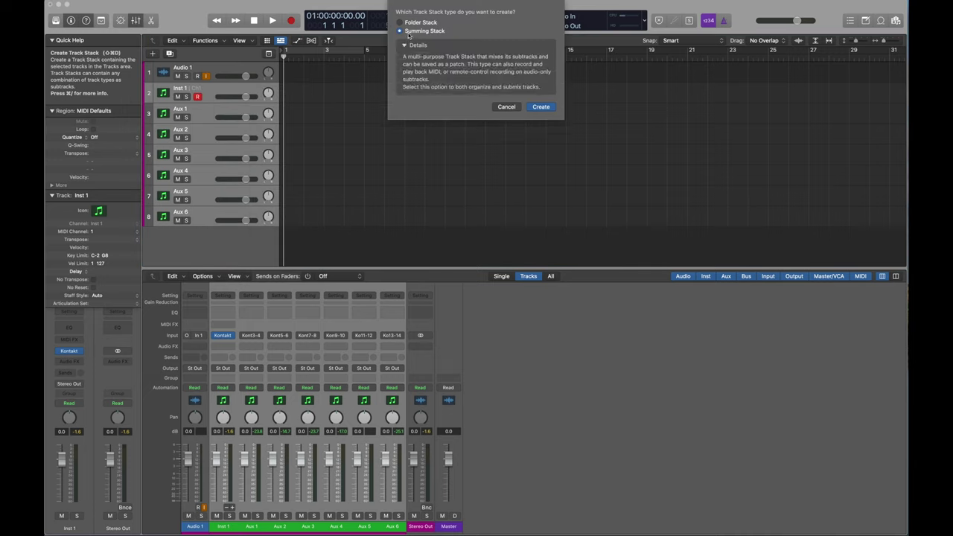
left_click(537, 107)
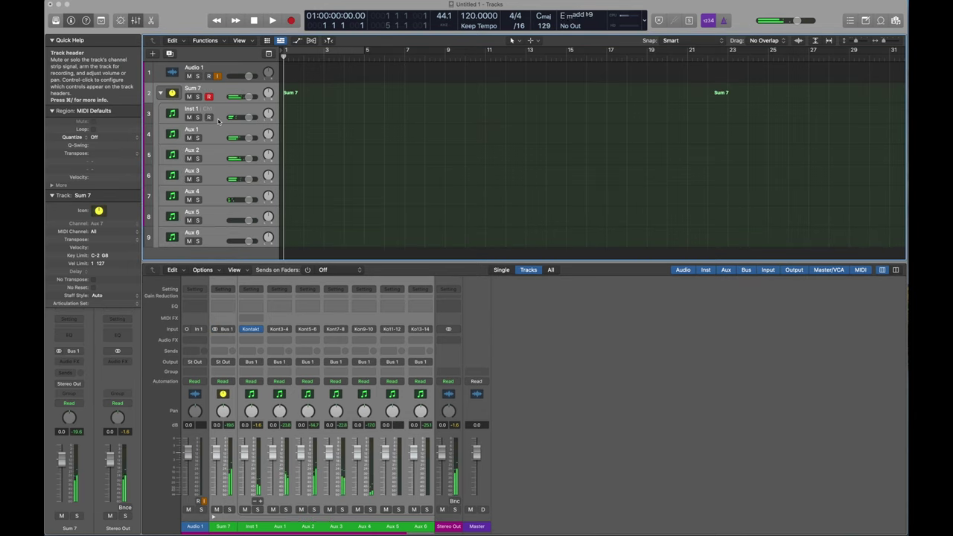
Record a MIDI region about two bars long on the summing stack, and collapse and re-expand its subtracks.
left_click(291, 21)
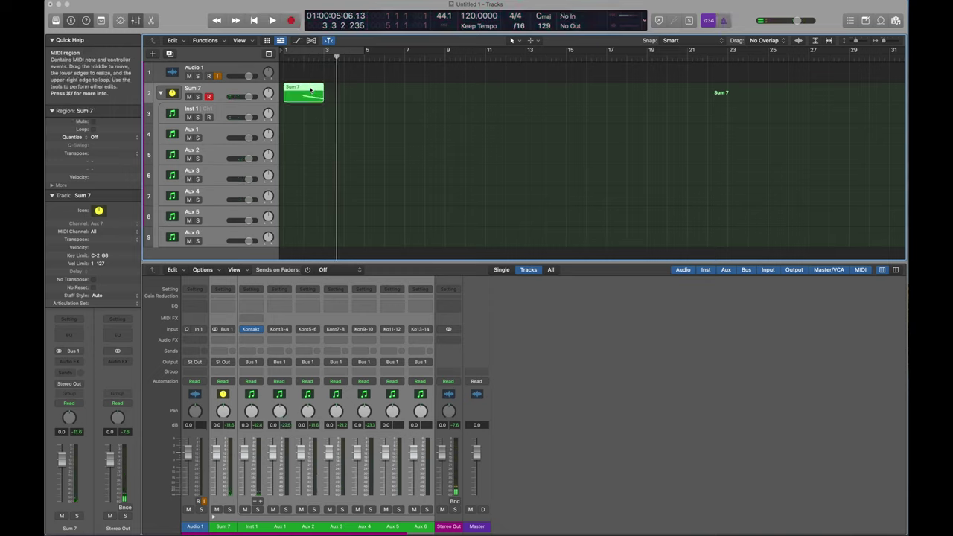
left_click(161, 93)
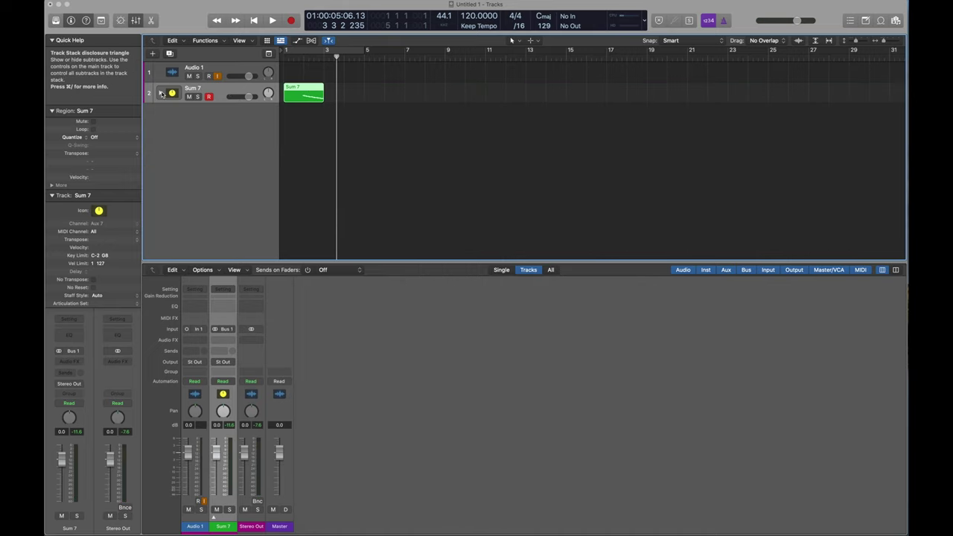
left_click(161, 93)
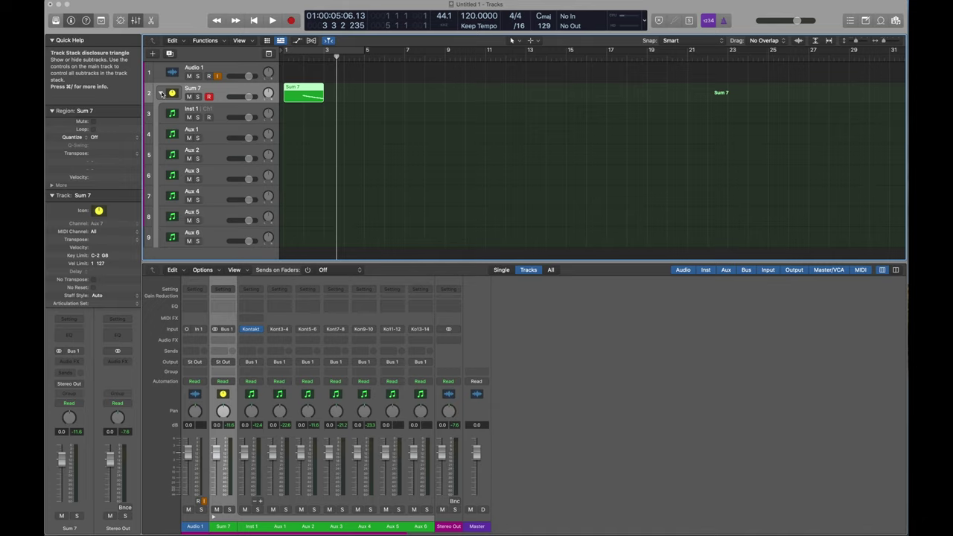